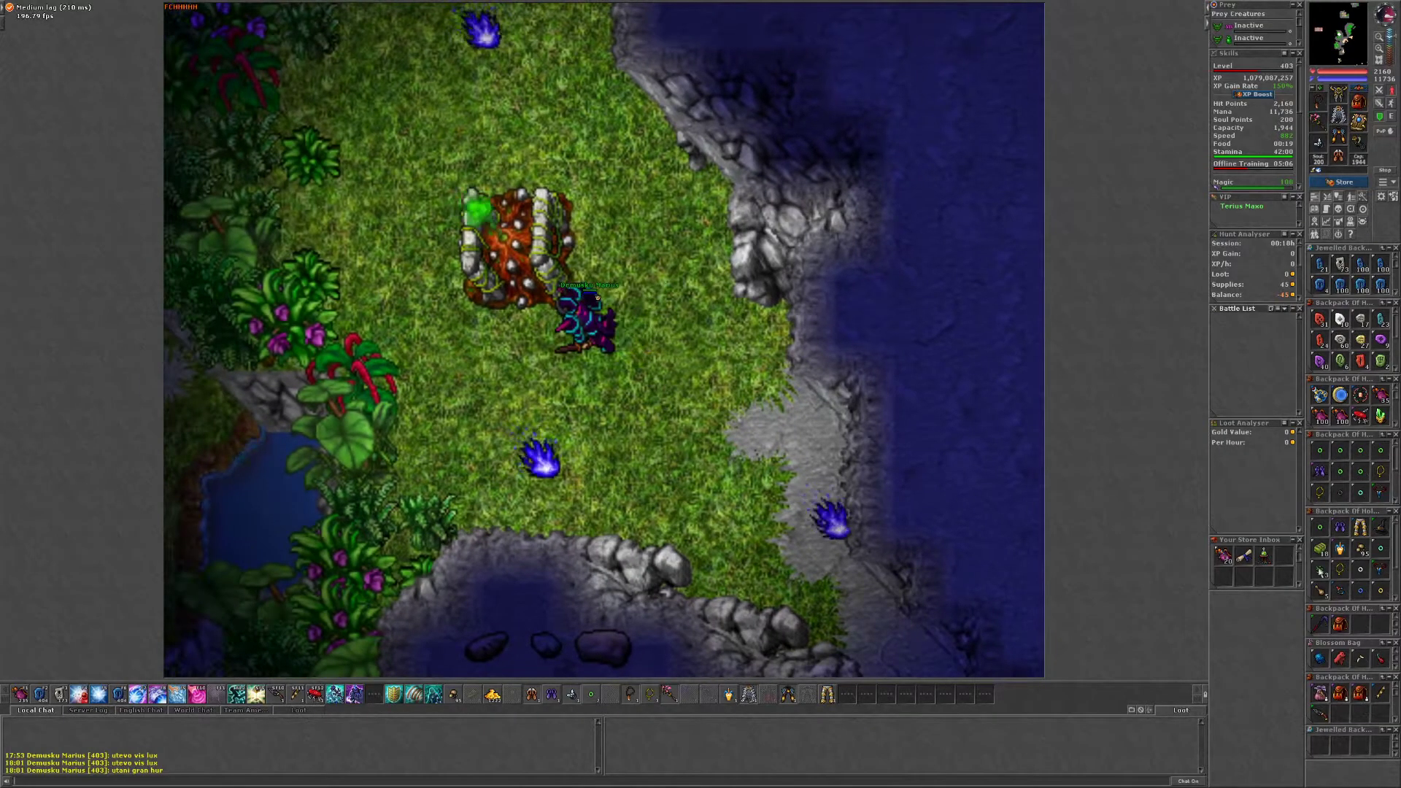
# - Walk one tile west from the jungle clearing toward the cave entrance
pyautogui.press('Left')
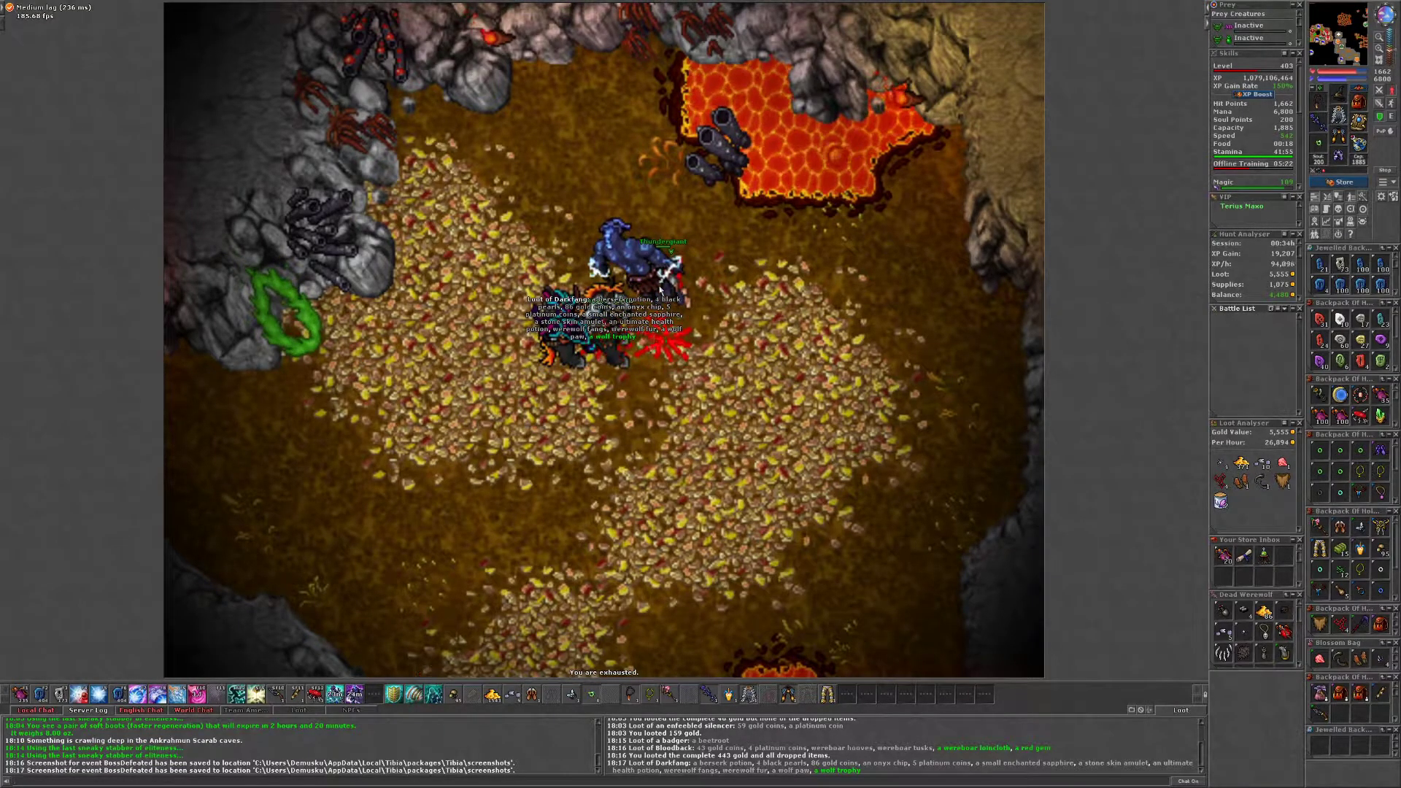
# - Step next to Darkfang's corpse and loot everything from it
pyautogui.click(661, 291)
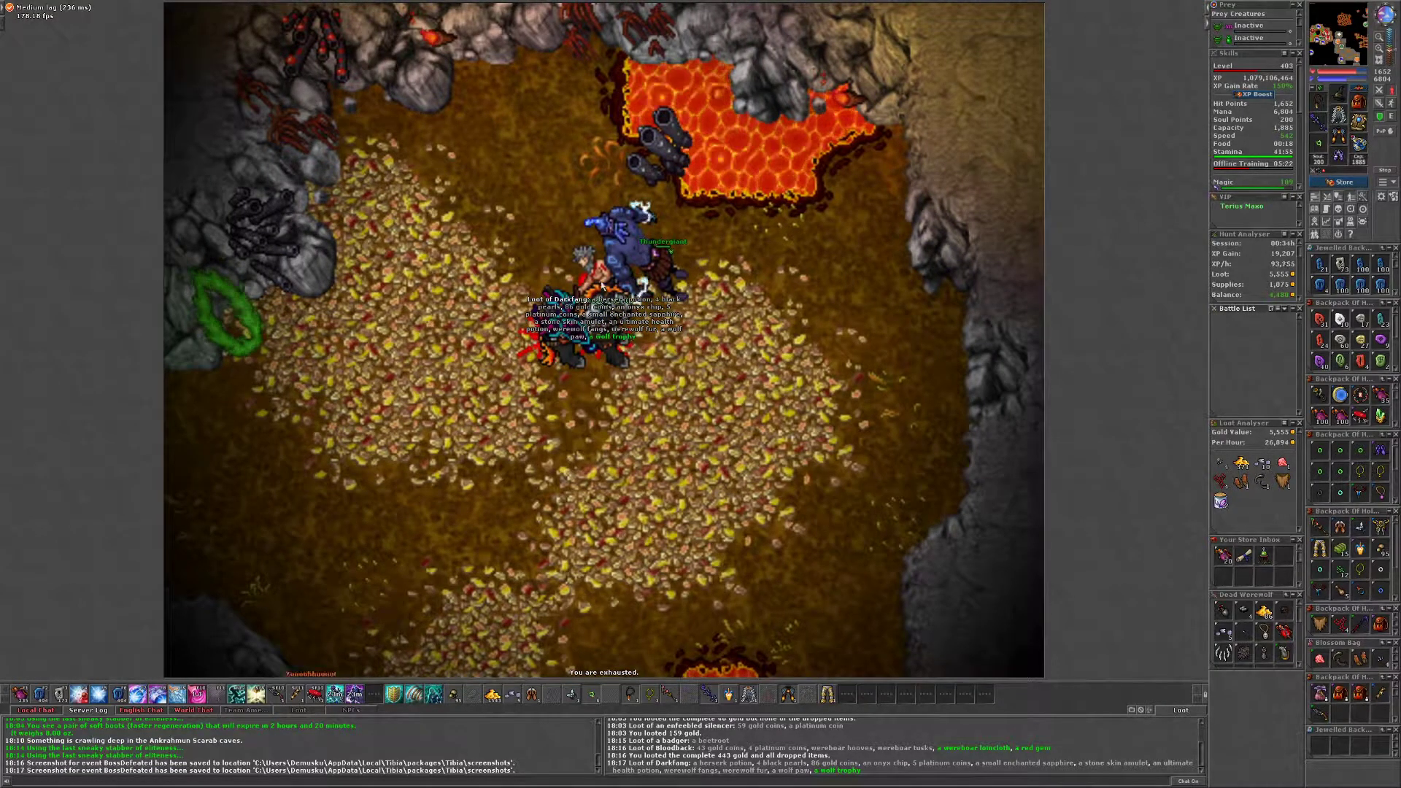
pyautogui.click(604, 288)
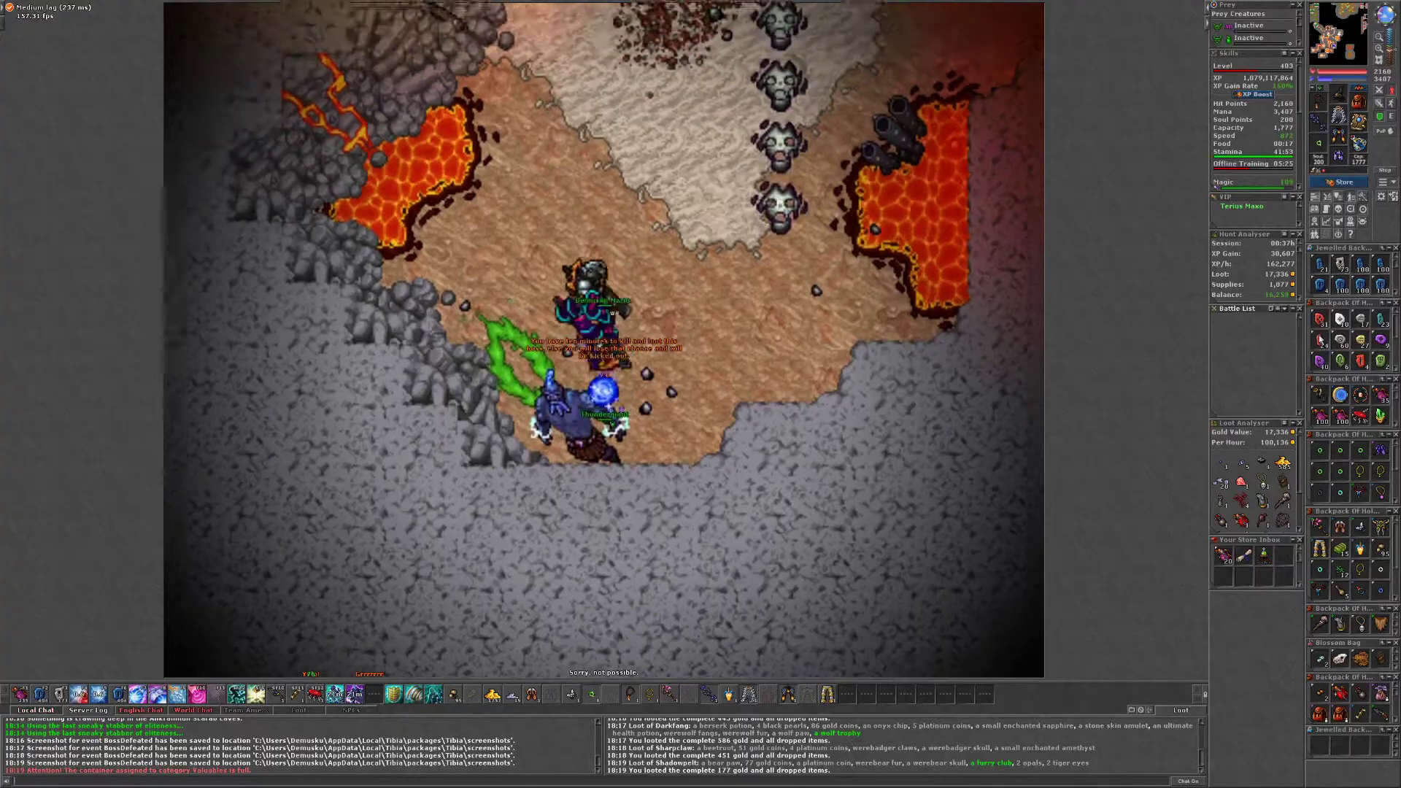
# - Move north and hit the creatures and Black Vixen with ice storm and column spells
pyautogui.press('Up')
pyautogui.press('Up')
pyautogui.press('Up')
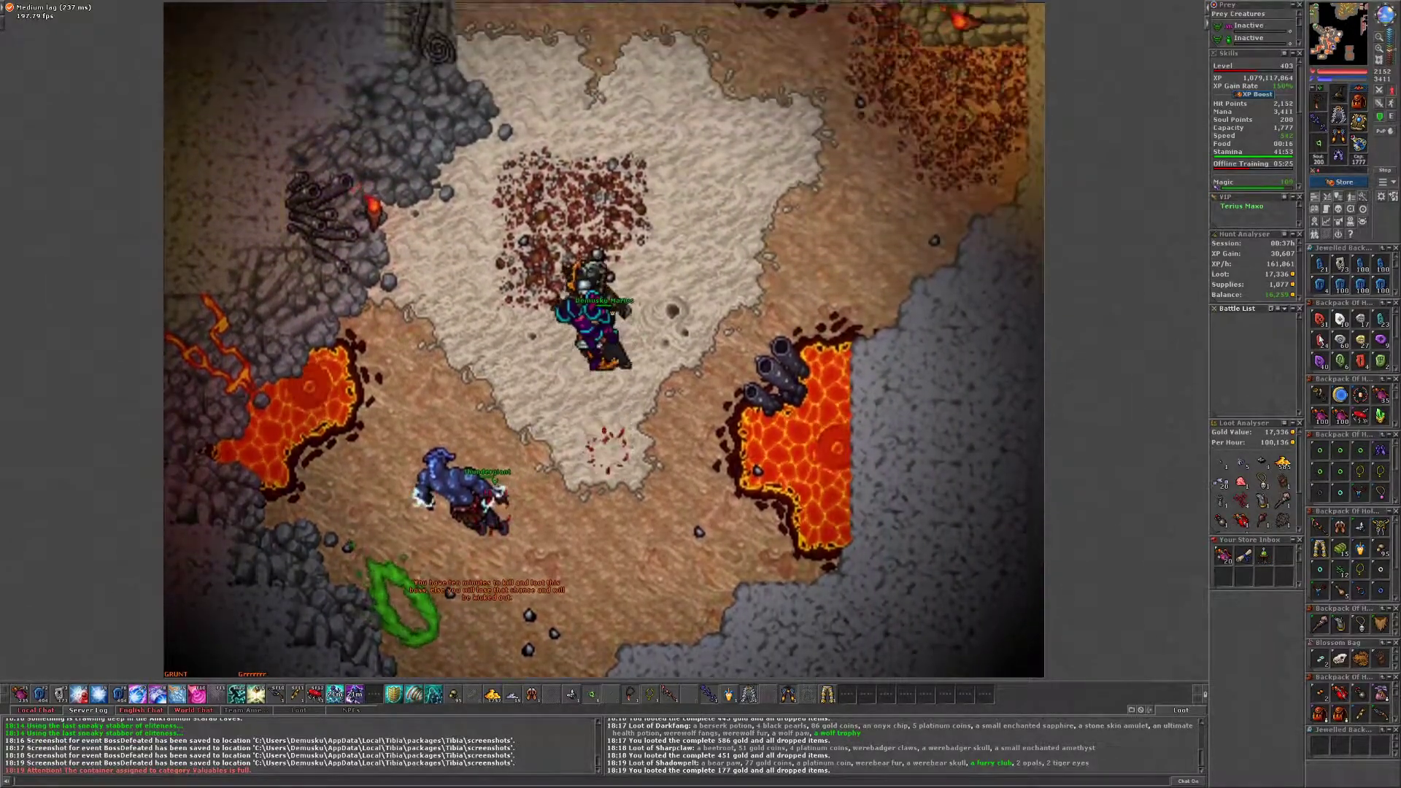
pyautogui.press('Up')
pyautogui.press('Up')
pyautogui.press('Up')
pyautogui.press('F5')
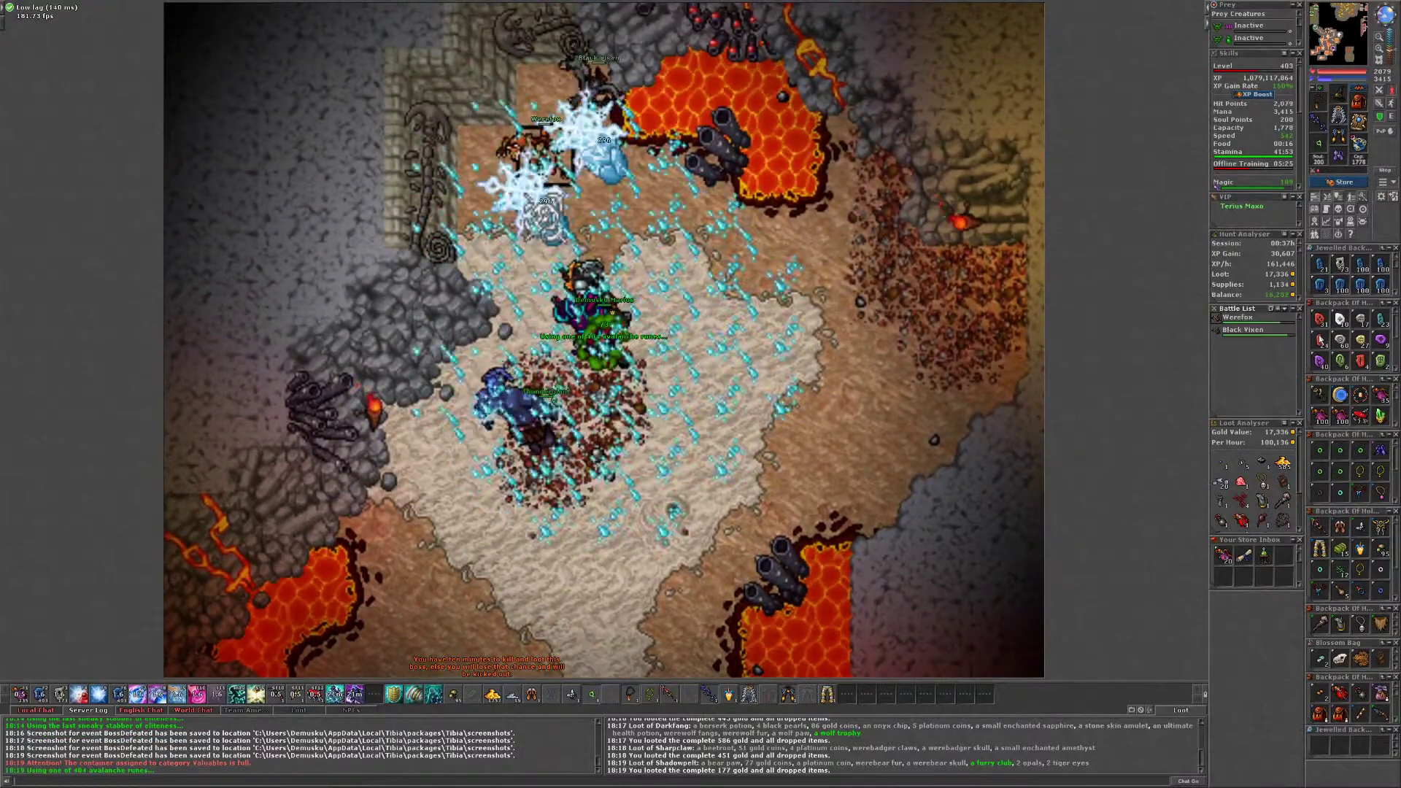
pyautogui.press('Up')
pyautogui.press('F5')
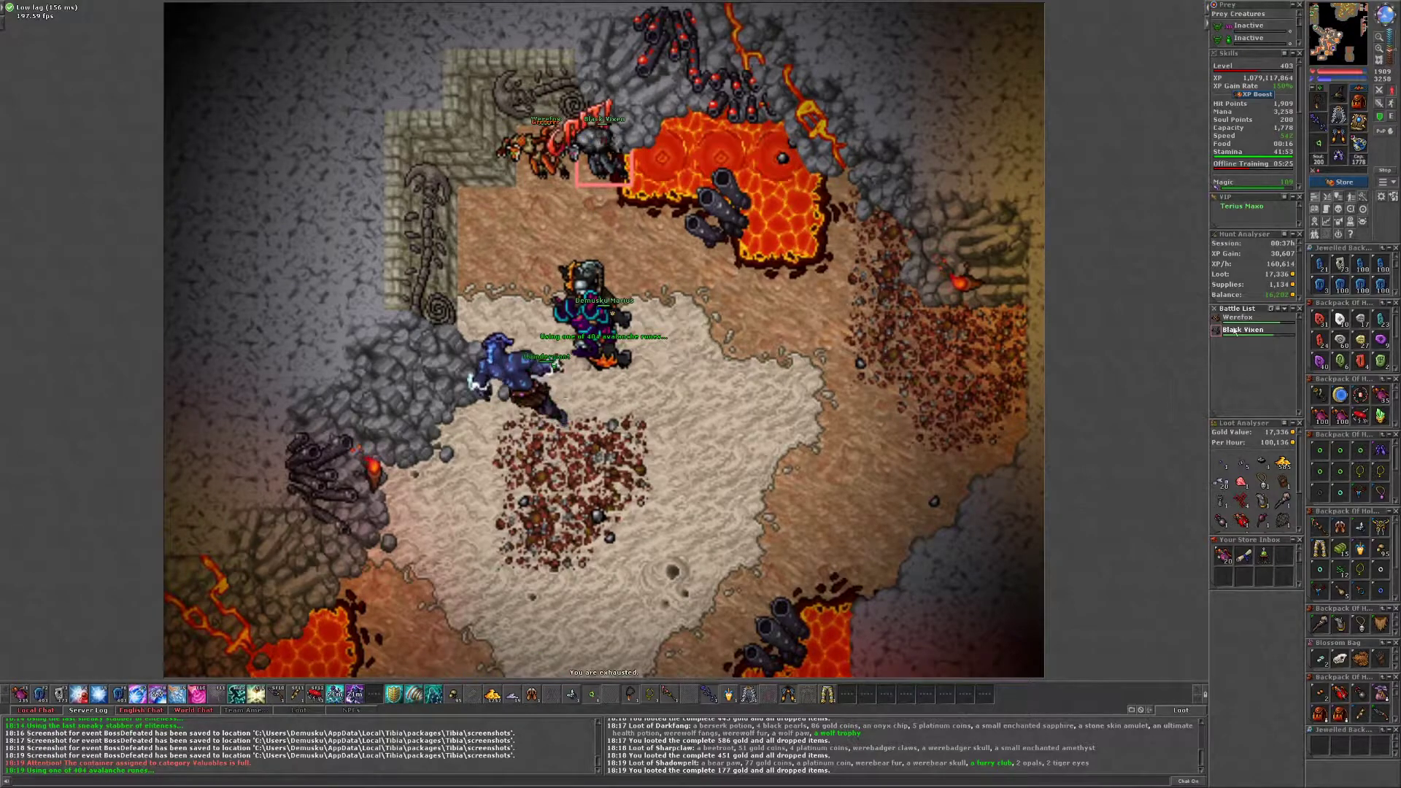
pyautogui.press('F5')
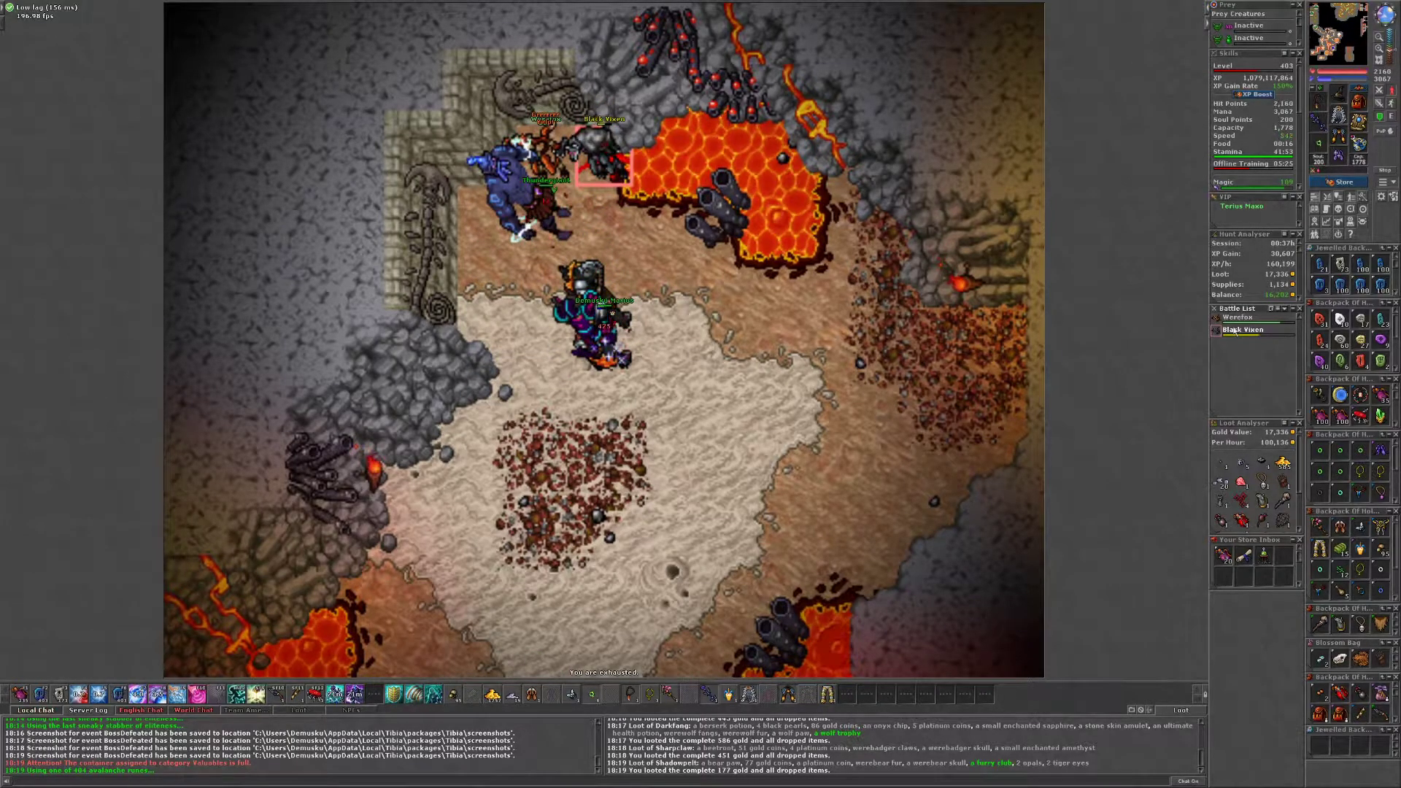
pyautogui.press('F5')
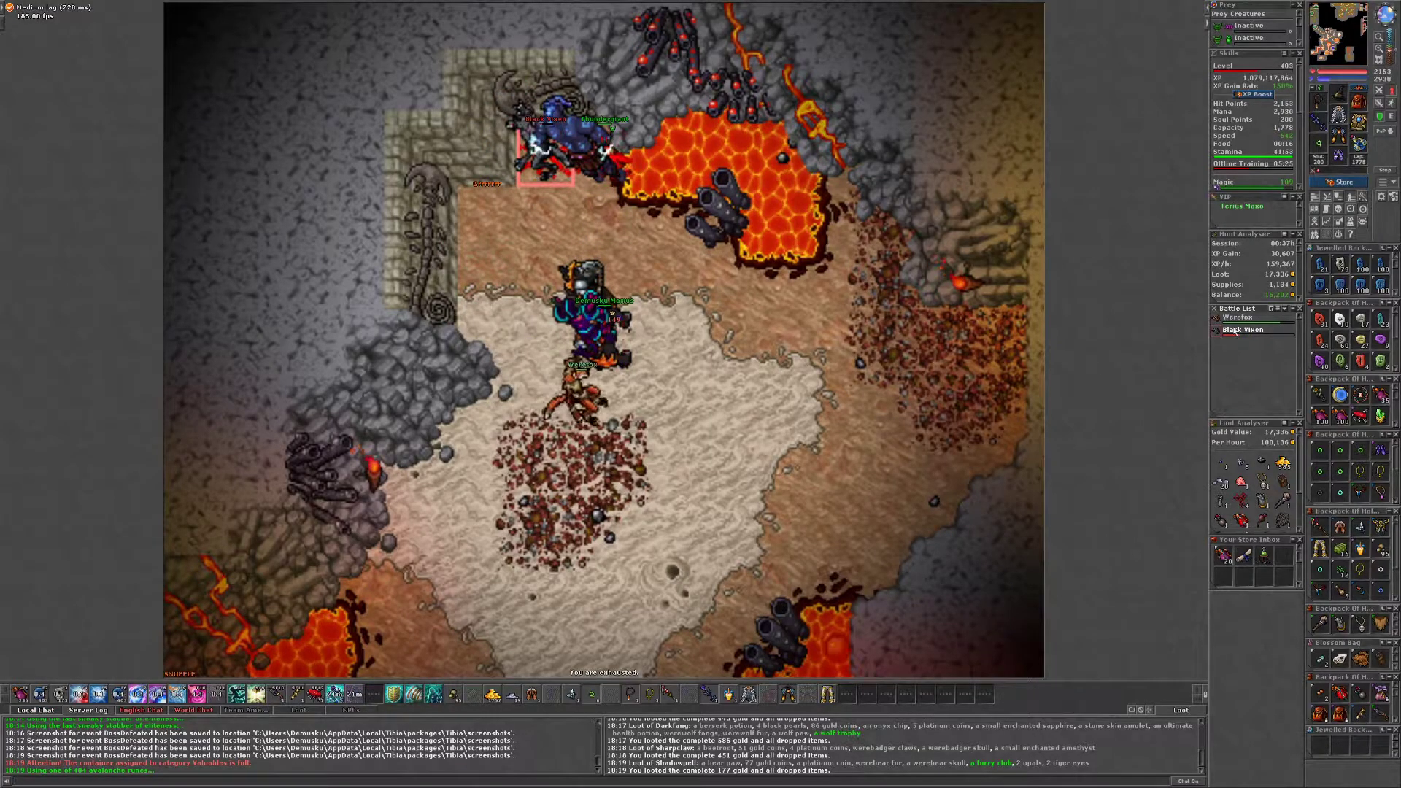
# - Step west, finish Black Vixen with ice storms, then move southwest to loot the werefox
pyautogui.press('Left')
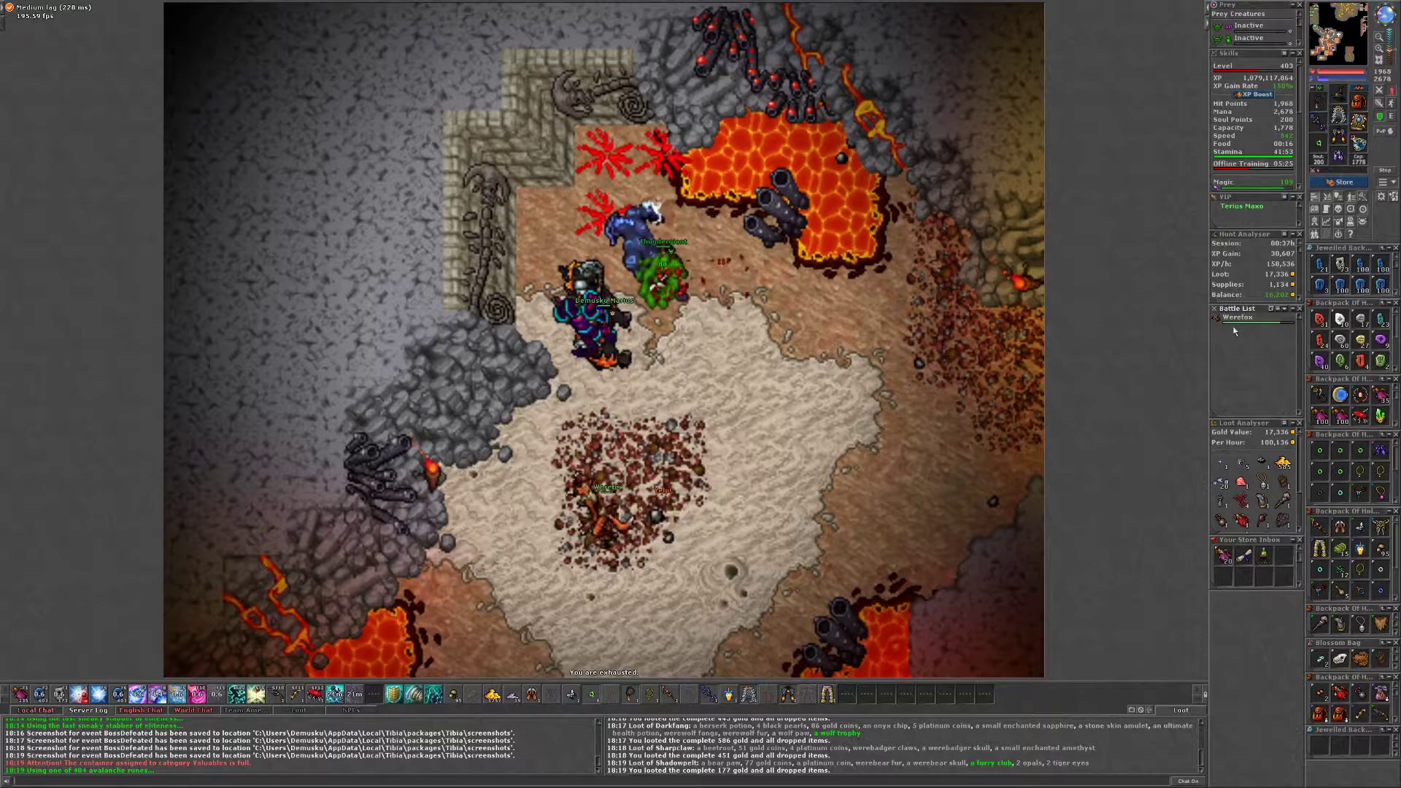
pyautogui.press('Right')
pyautogui.press('F5')
pyautogui.press('F5')
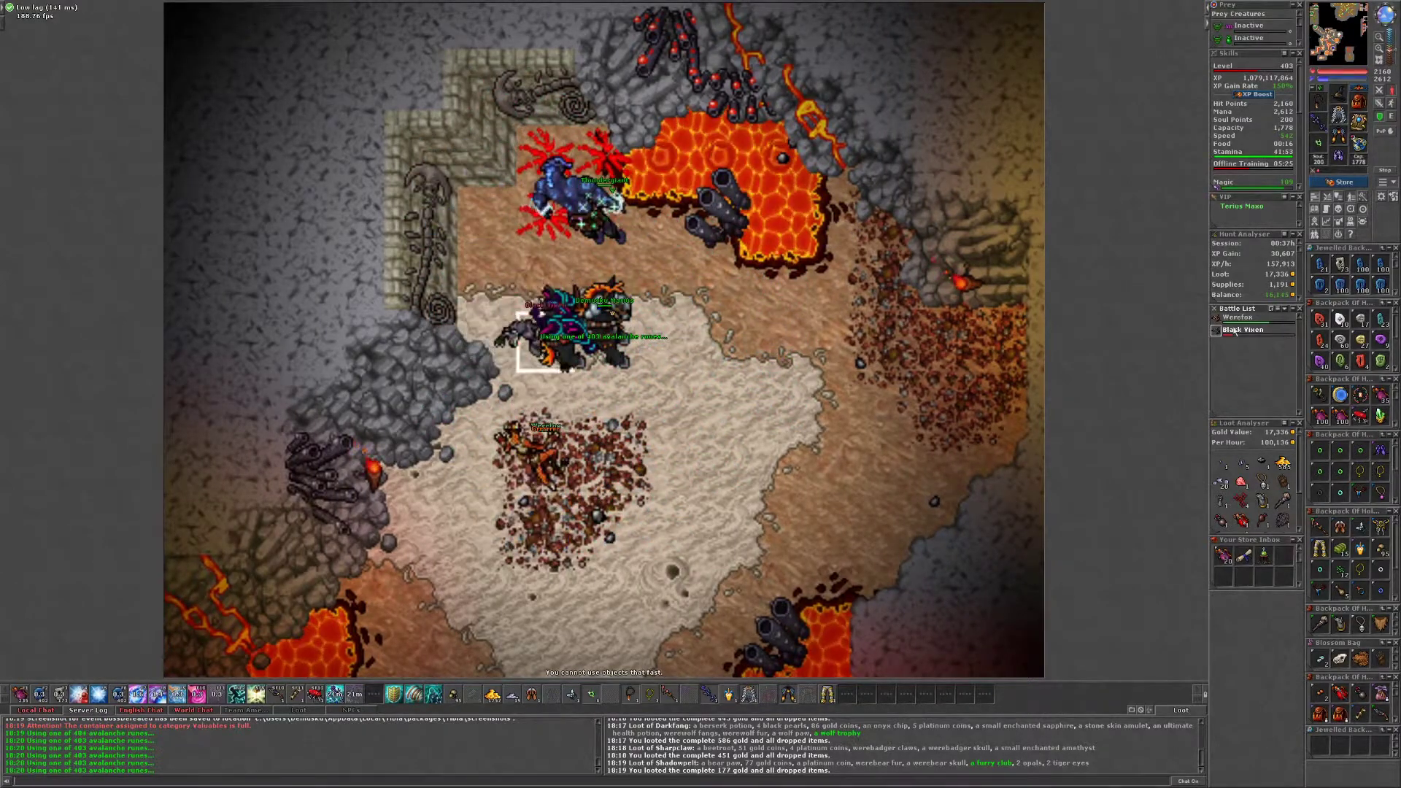
pyautogui.press('Down')
pyautogui.press('F5')
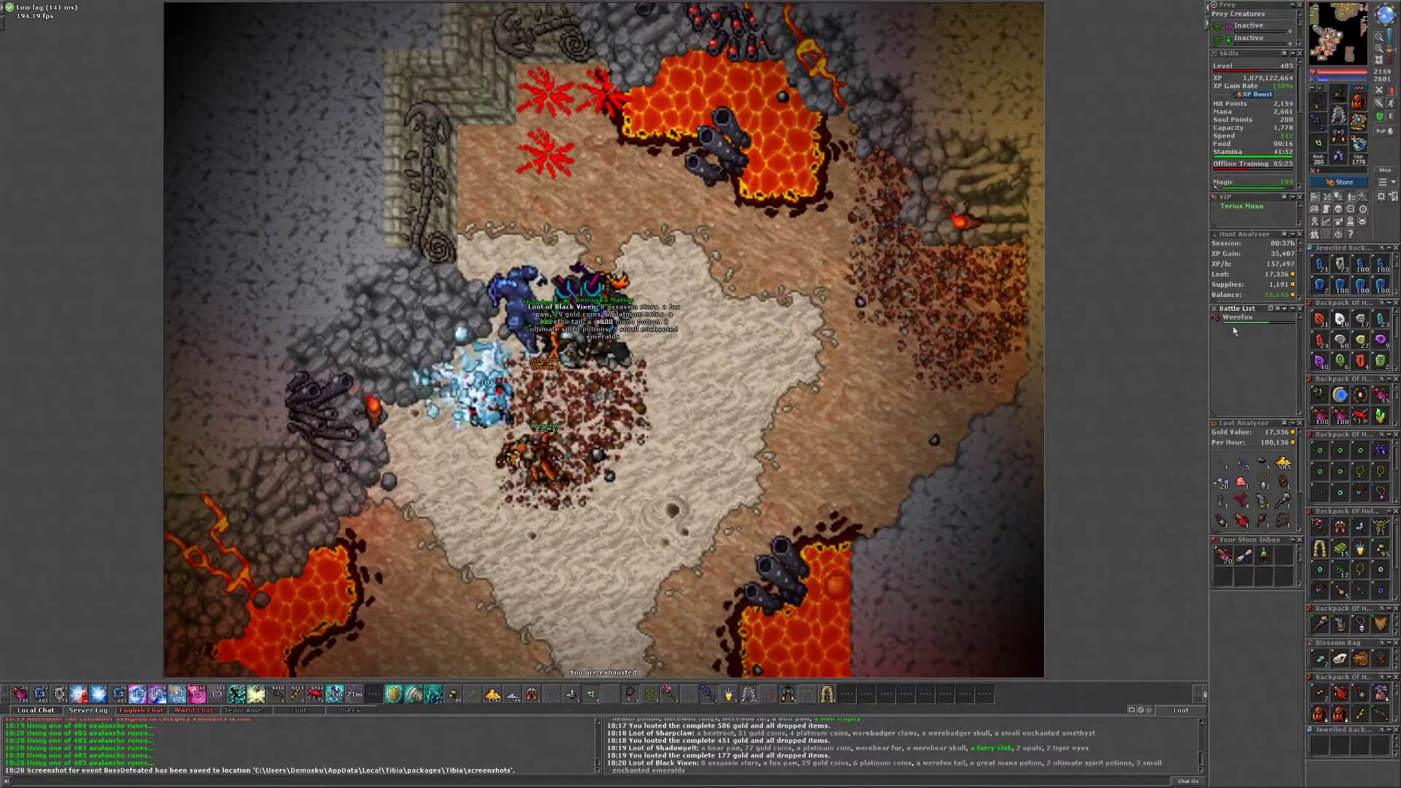
pyautogui.press('Down')
pyautogui.press('Left')
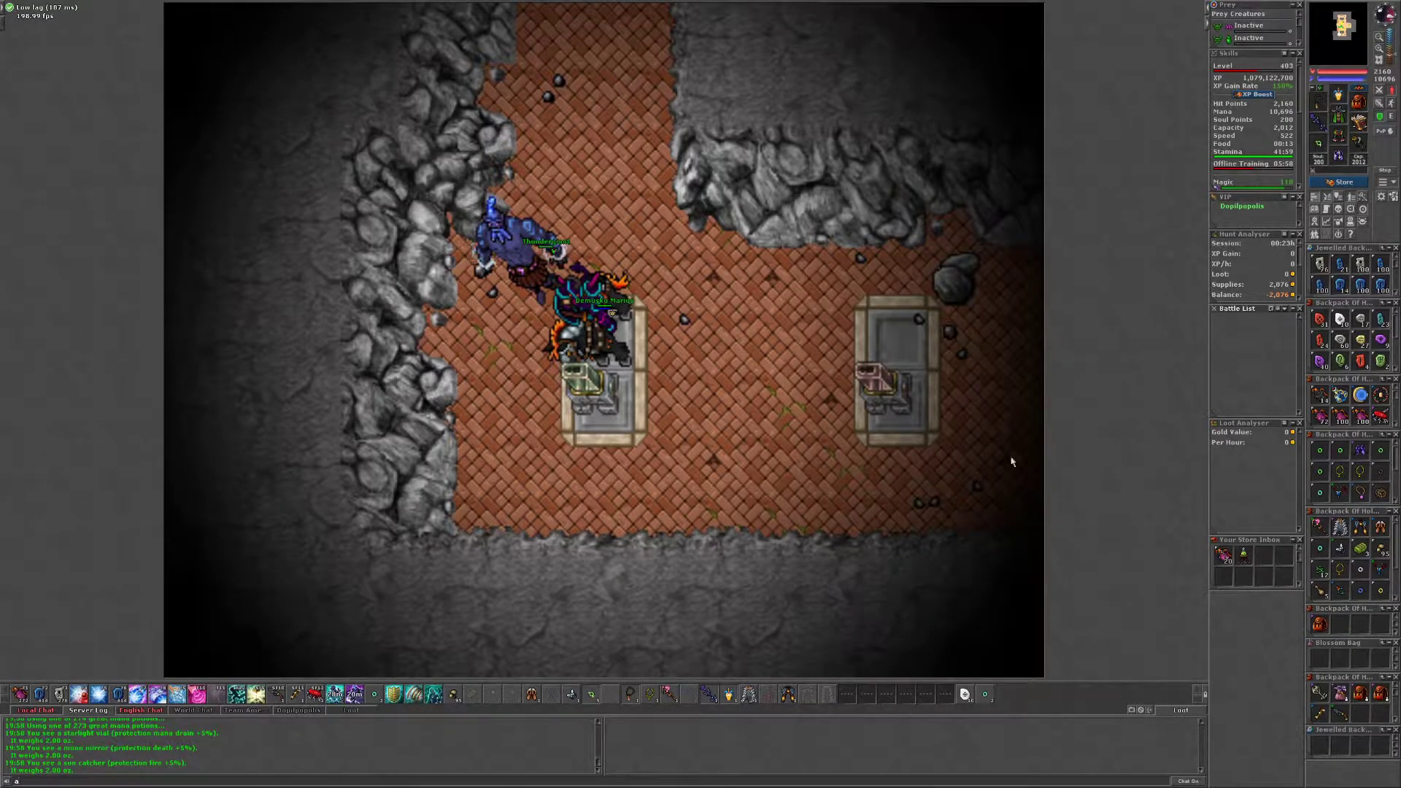
# - Inspect the copper lock pedestal, the copper prison key and the summoned Thundergiant
pyautogui.keyDown('shift'); pyautogui.click(613, 398); pyautogui.keyUp('shift')
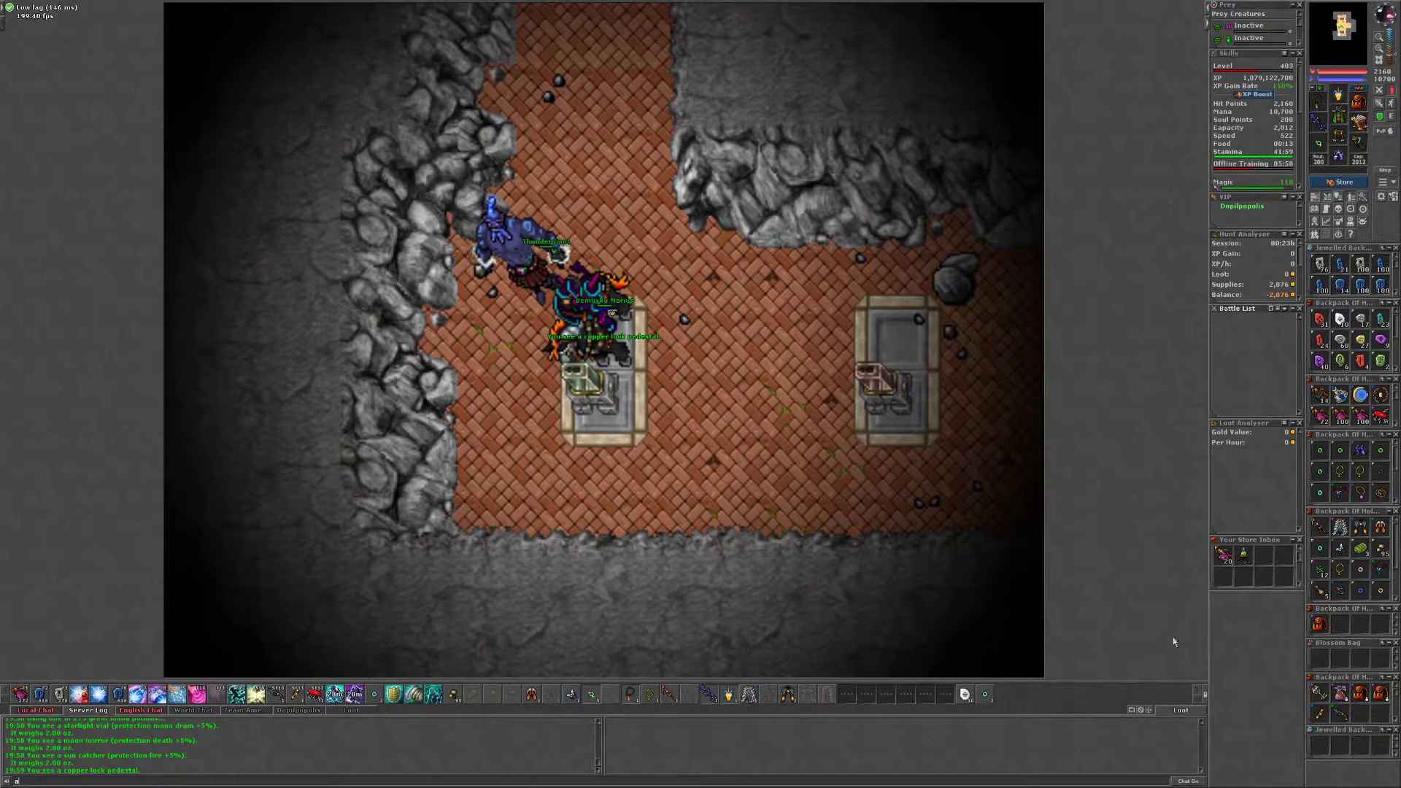
pyautogui.keyDown('shift'); pyautogui.click(611, 313); pyautogui.keyUp('shift')
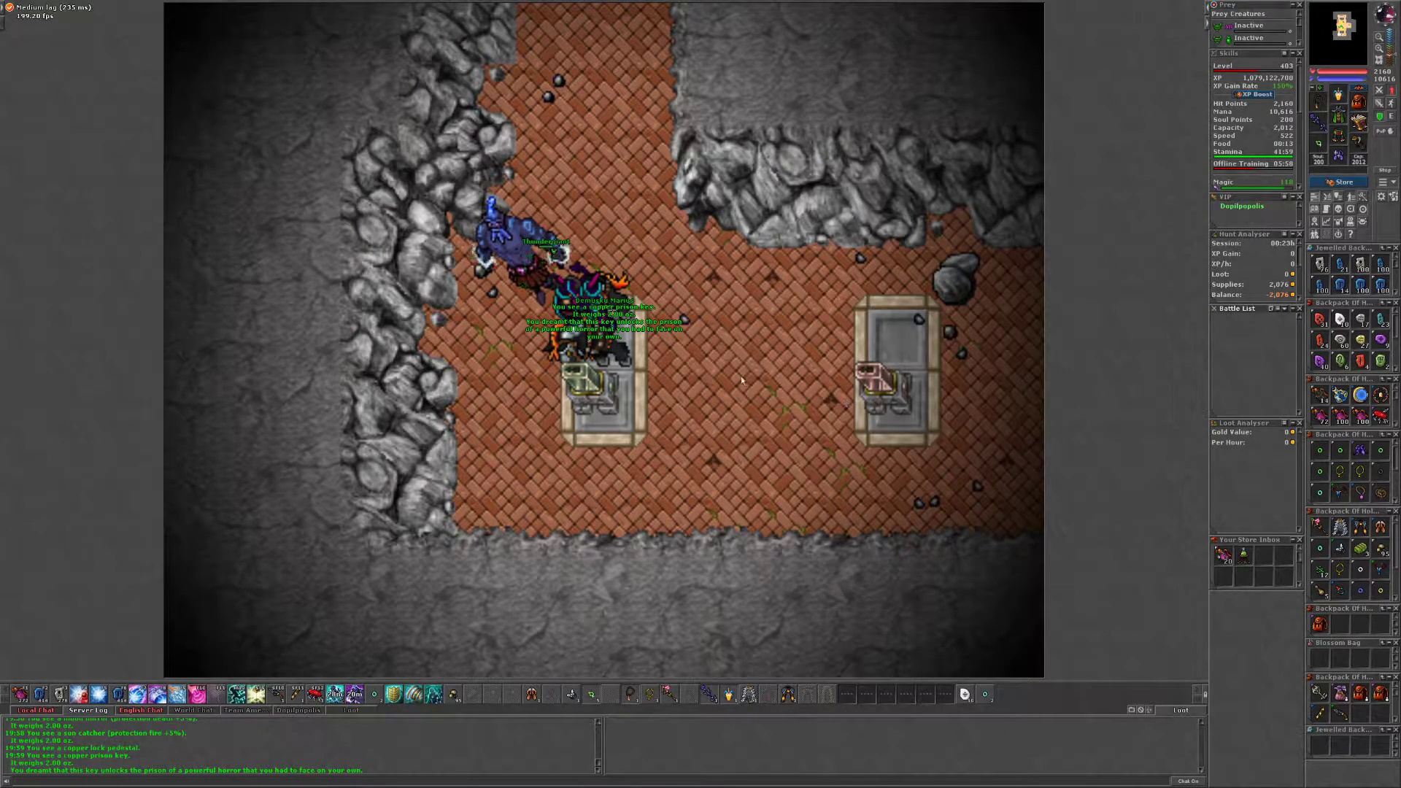
pyautogui.keyDown('shift'); pyautogui.click(547, 287); pyautogui.keyUp('shift')
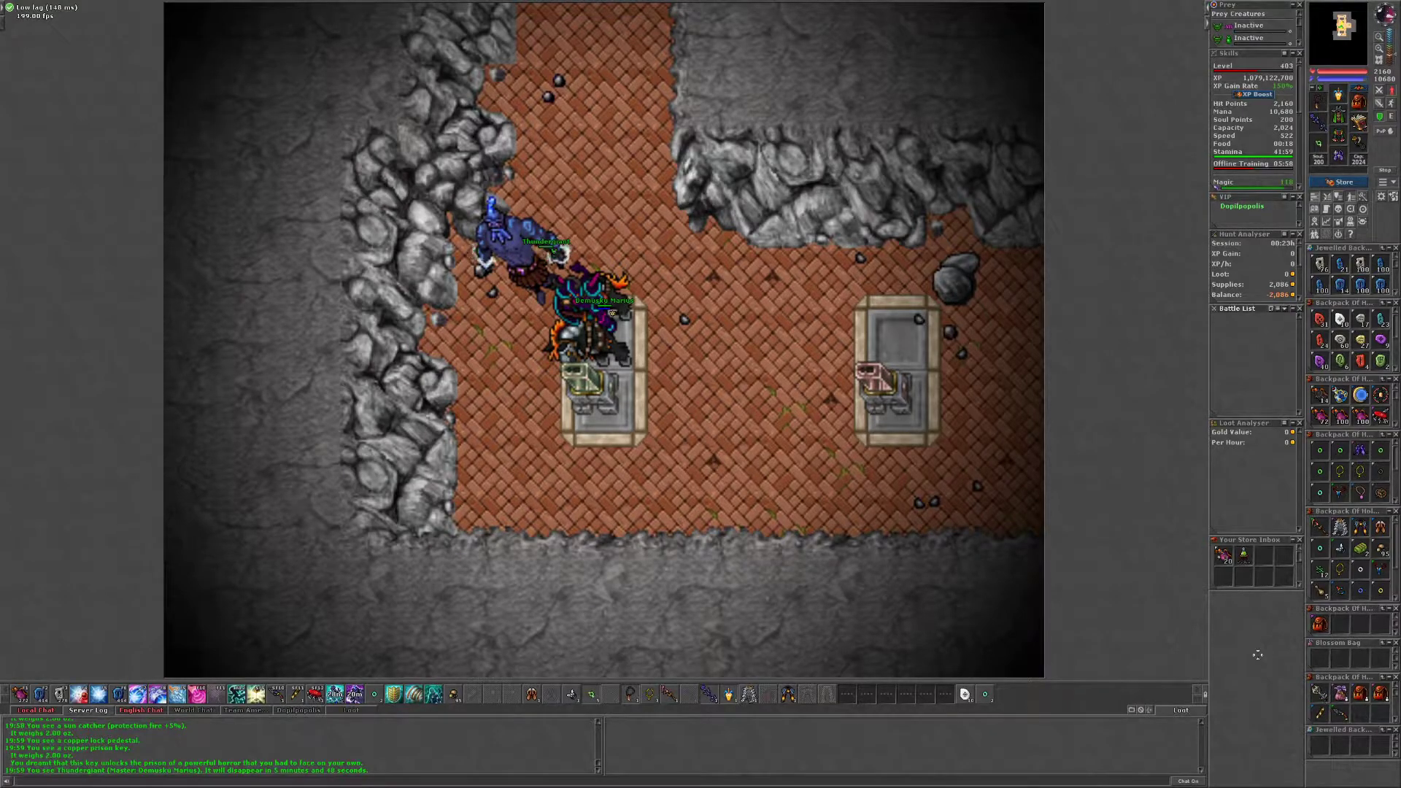
# - Enter the prison cell with the copper key, summon Horadron, and reposition while fighting it
pyautogui.click(602, 404)
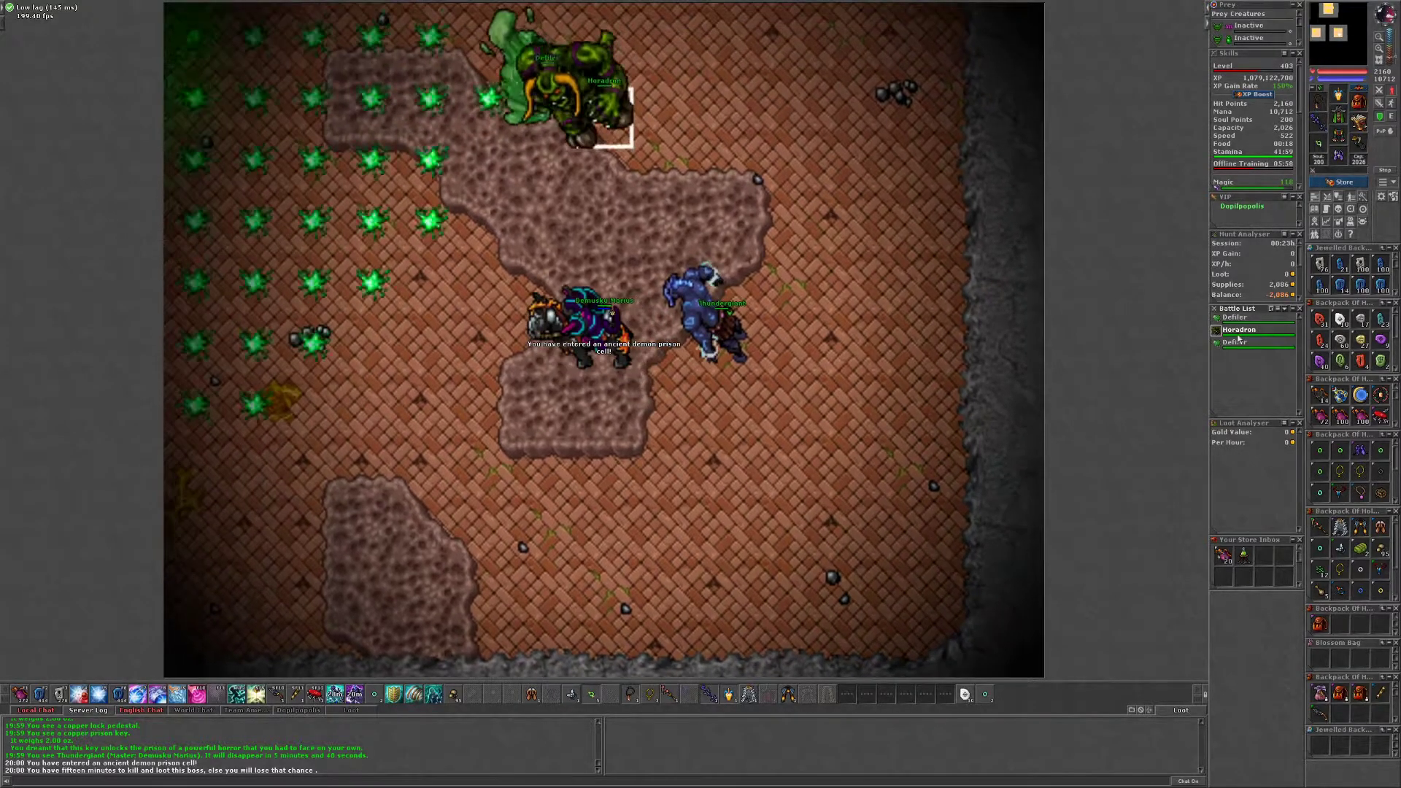
pyautogui.click(1239, 331)
pyautogui.press('Left')
pyautogui.press('Left')
pyautogui.press('Down')
pyautogui.press('Down')
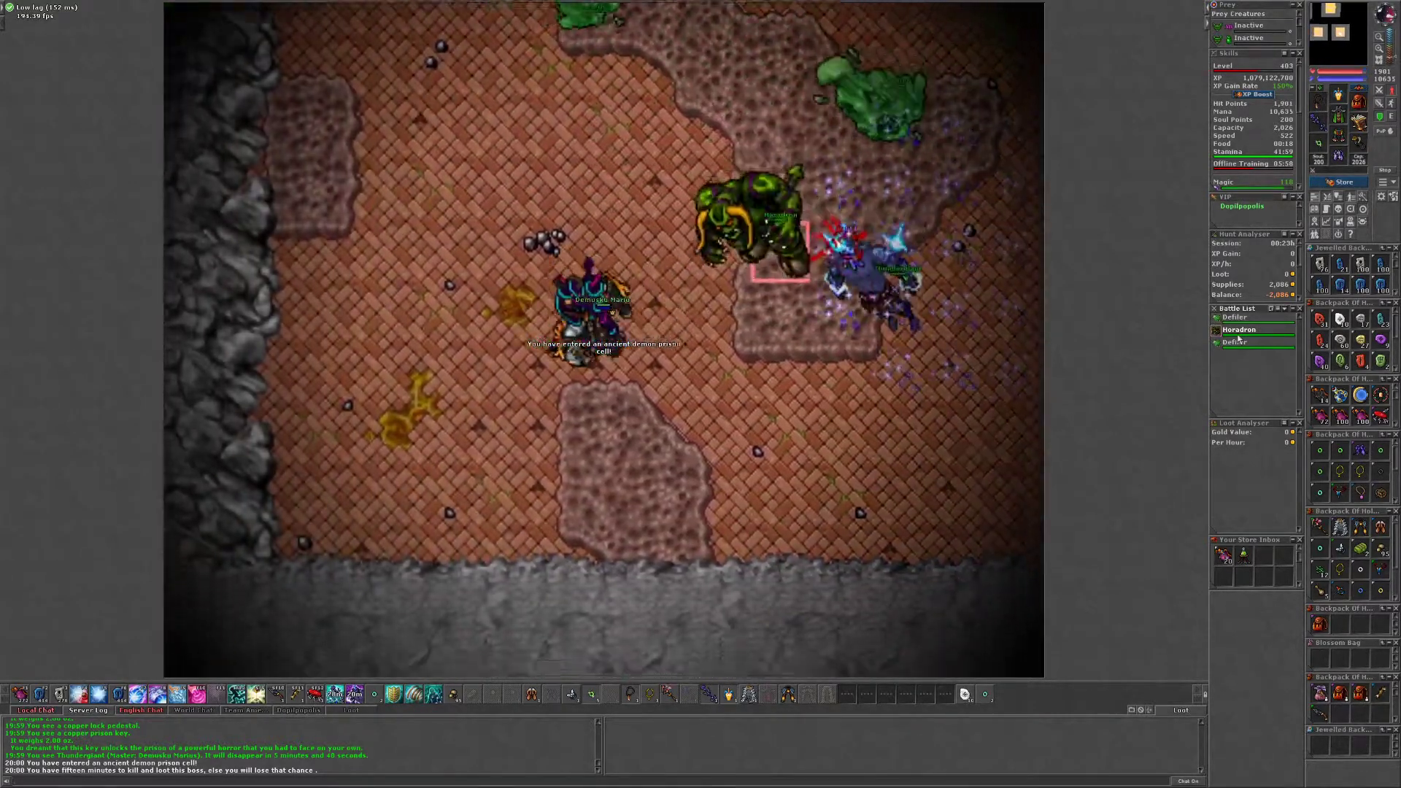
pyautogui.press('Up')
pyautogui.press('Up')
pyautogui.press('Up')
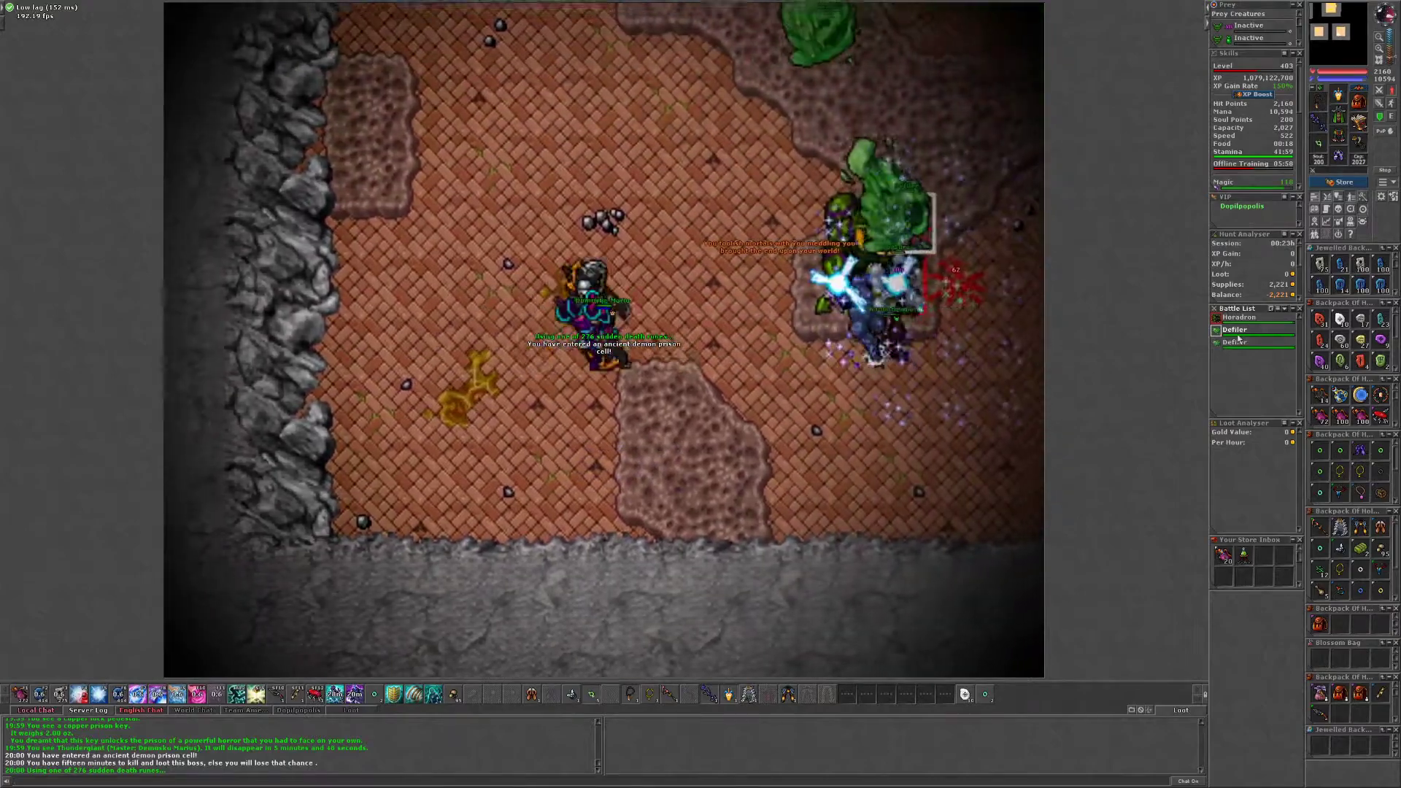
pyautogui.press('Up')
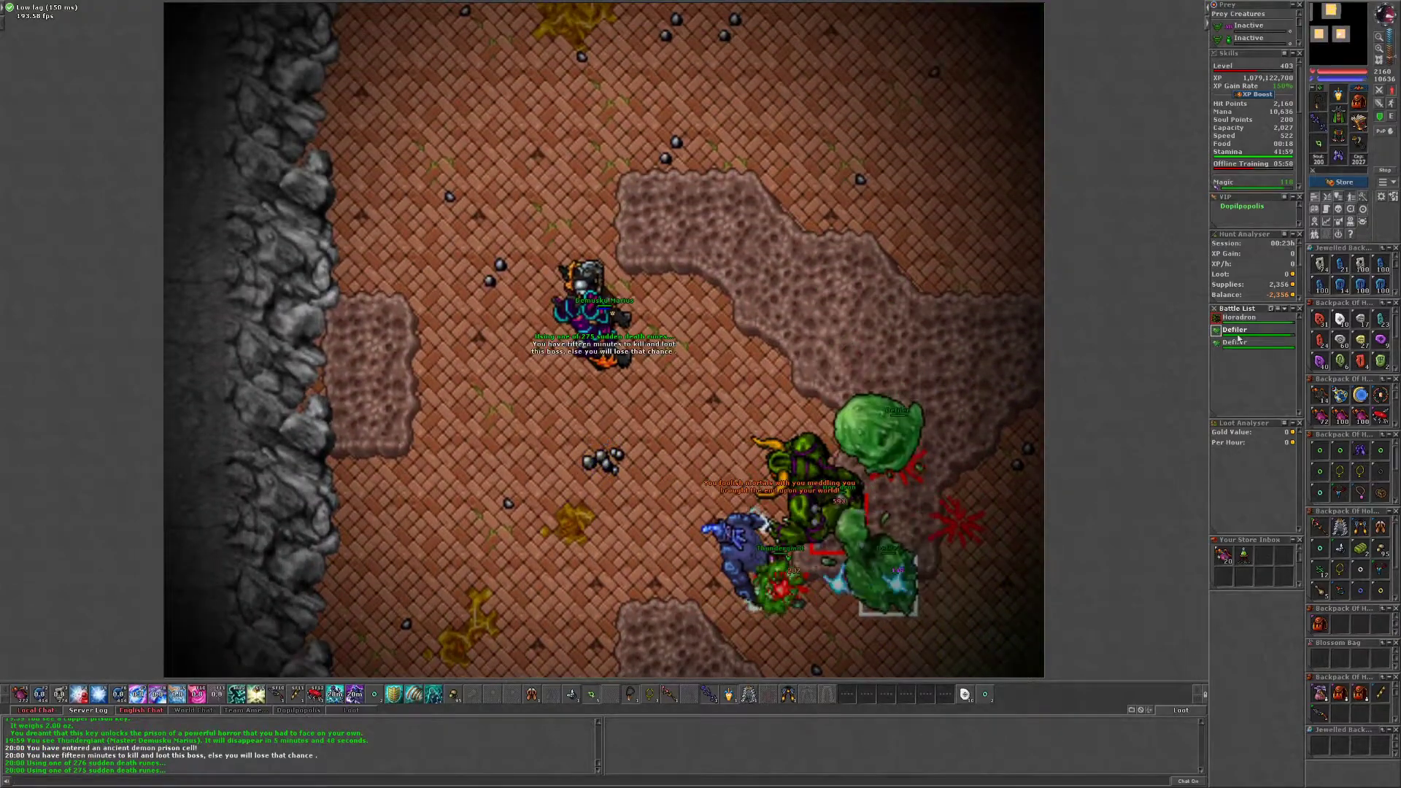
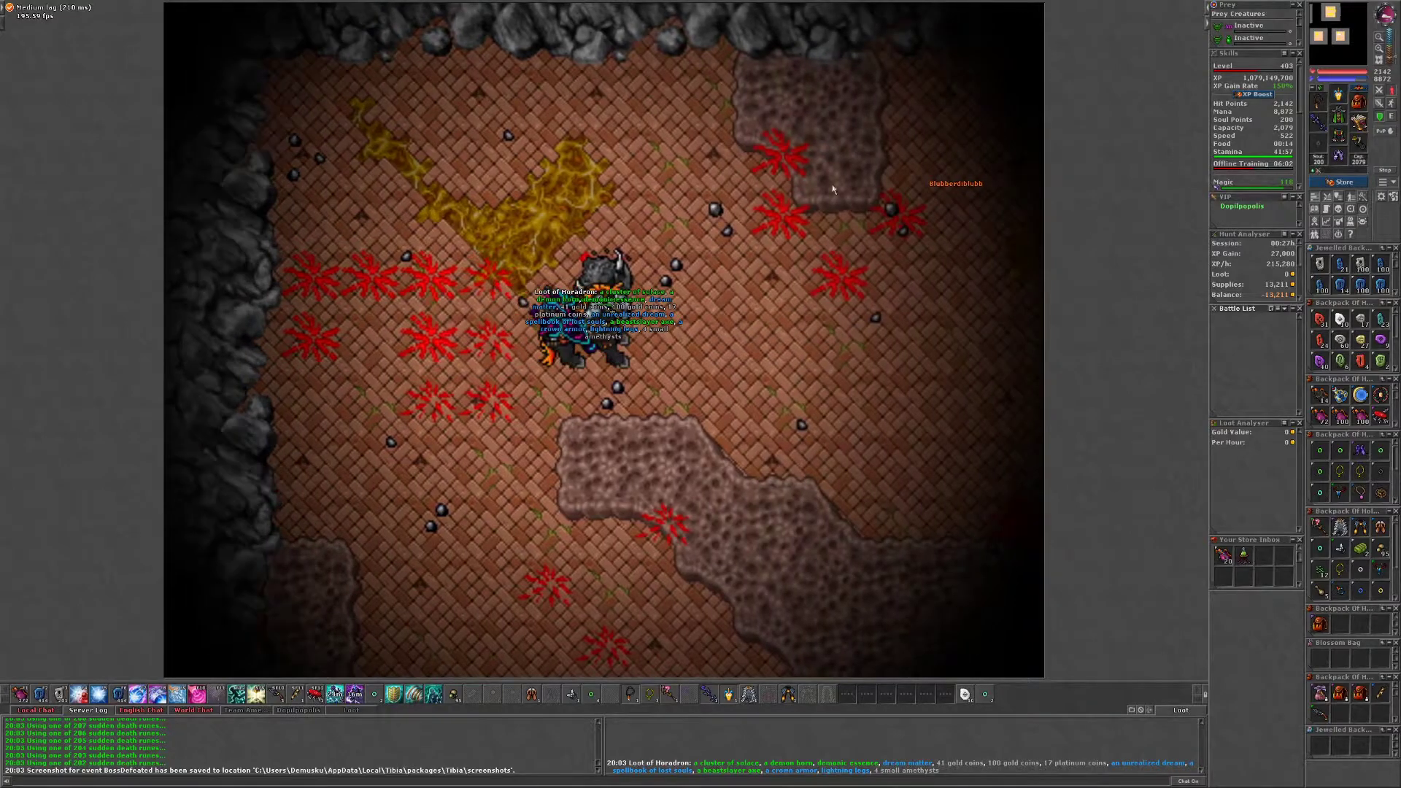
# - Quick-loot the defeated Horadron's corpse
pyautogui.rightClick(619, 263)
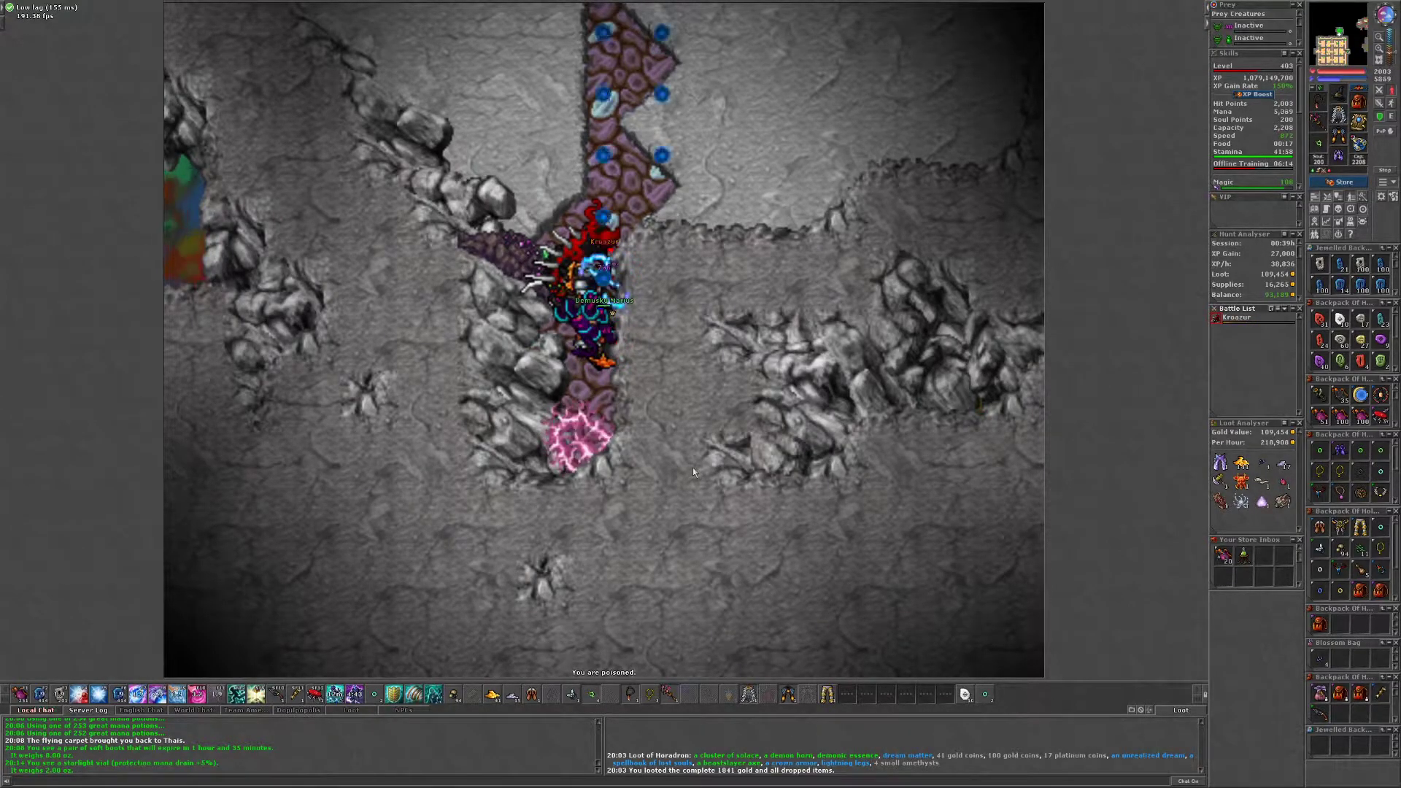
# - Loot Kroazur's corpse for 630 gold and items, then walk north and back south
pyautogui.rightClick(594, 313)
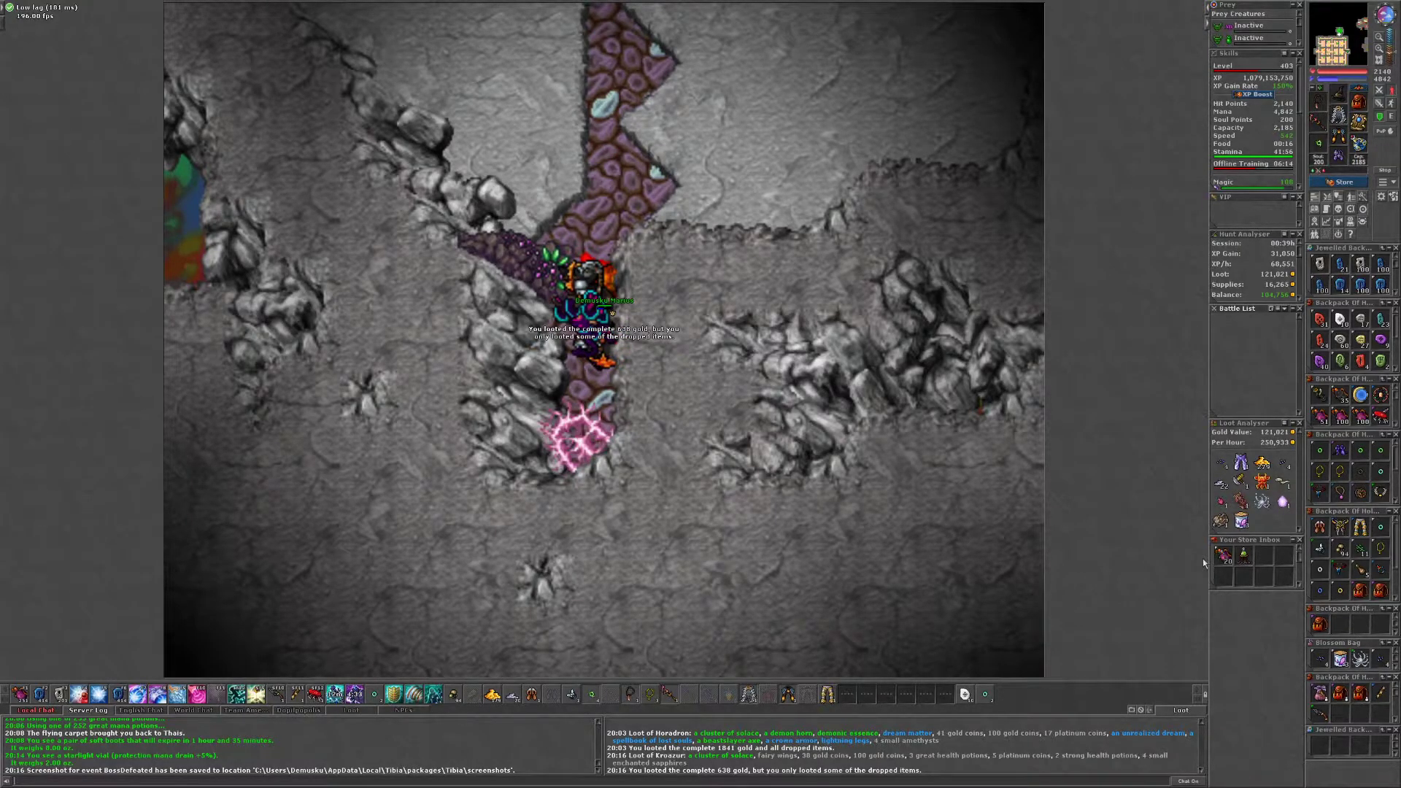
pyautogui.press('Up')
pyautogui.press('Up')
pyautogui.press('Up')
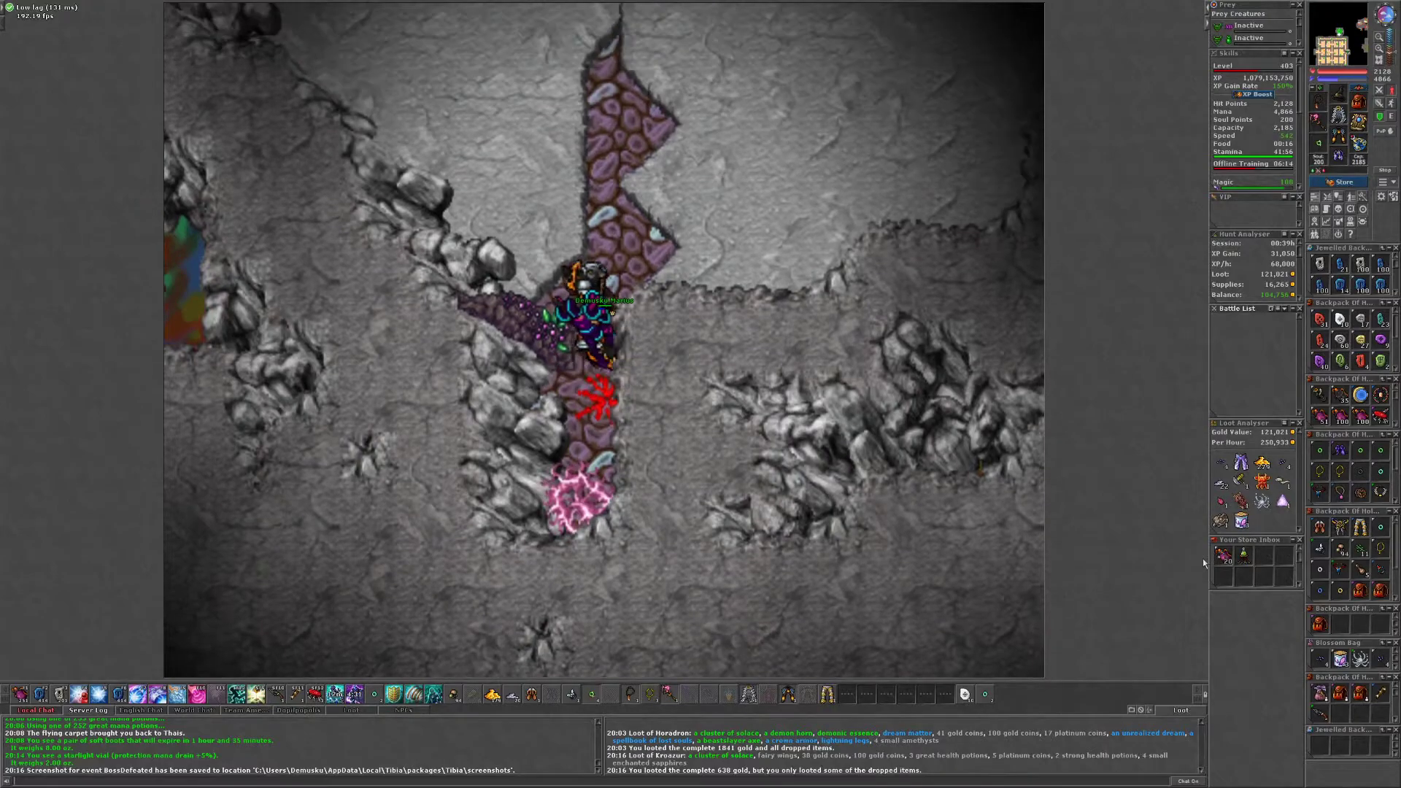
pyautogui.press('Up')
pyautogui.press('Up')
pyautogui.press('Up')
pyautogui.press('Up')
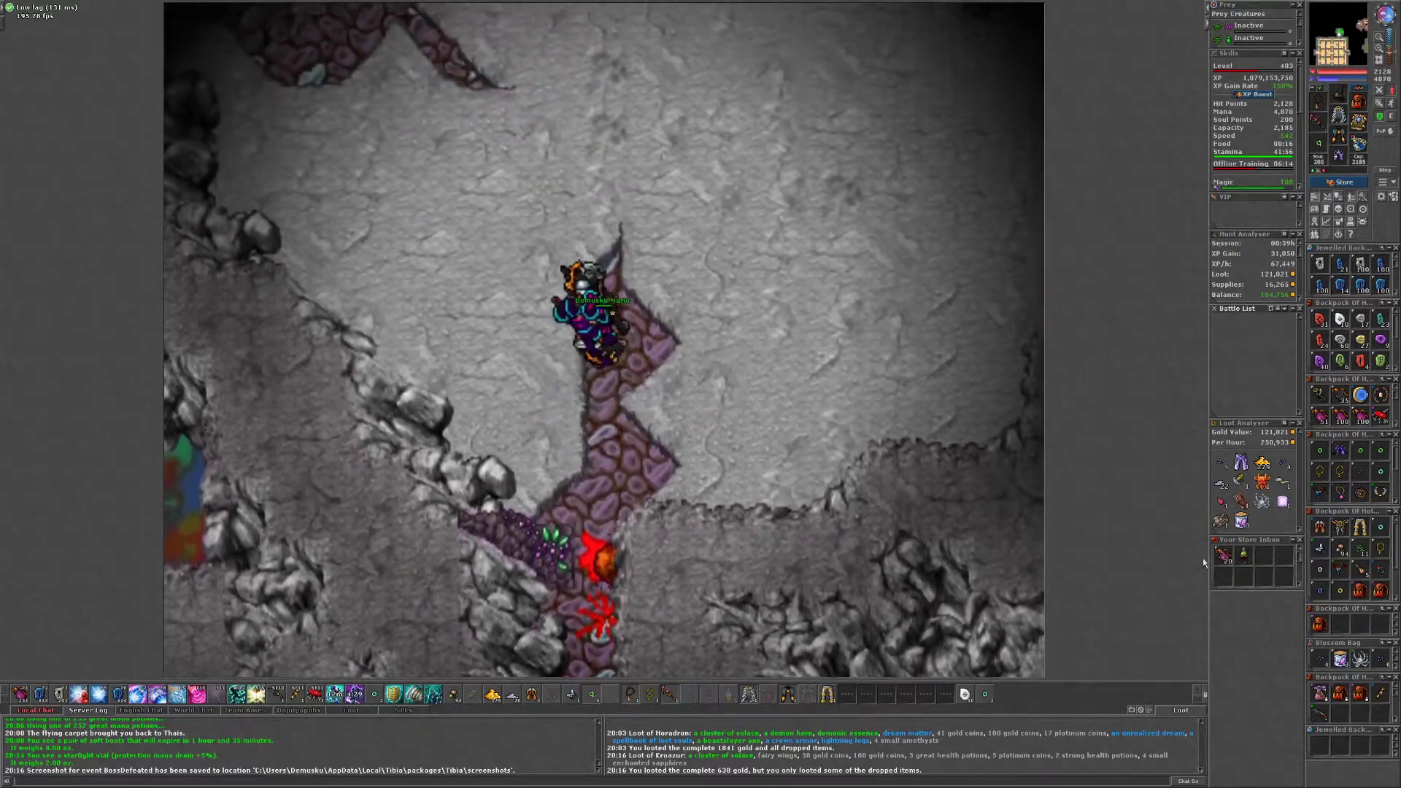
pyautogui.press('Down')
pyautogui.press('Down')
pyautogui.press('Down')
pyautogui.press('Down')
pyautogui.press('Down')
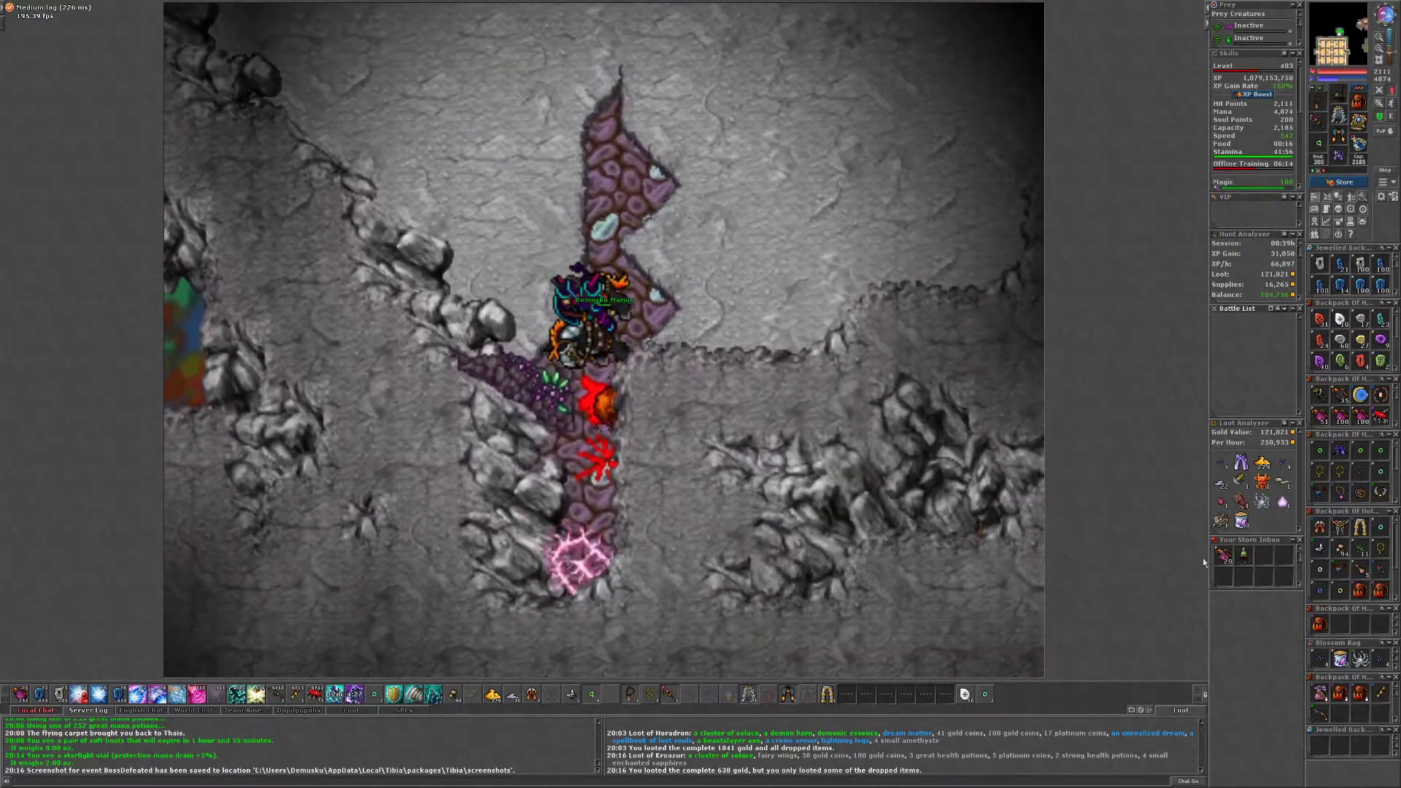